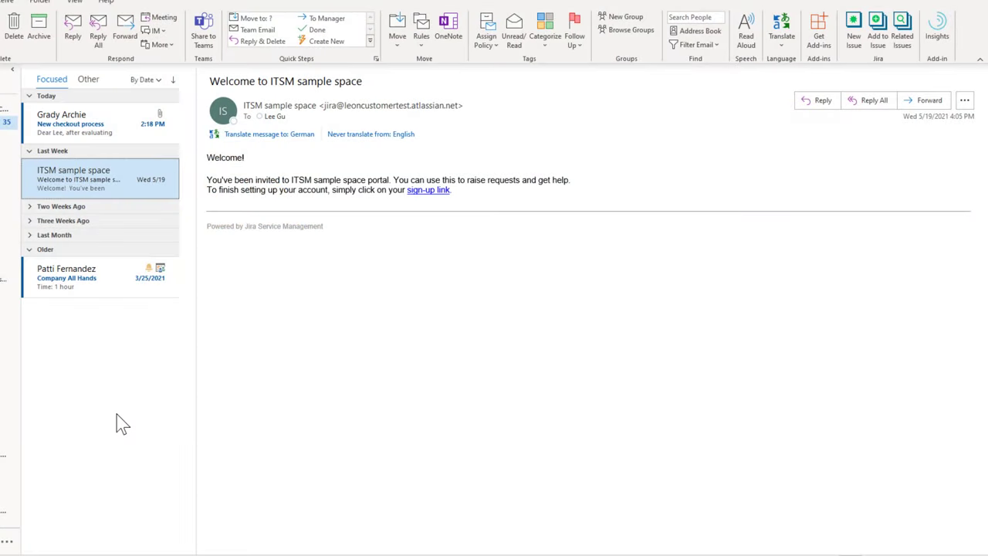
Open the 'New checkout process' email with the Customer Research 2021.pdf attachment.
left_click(105, 135)
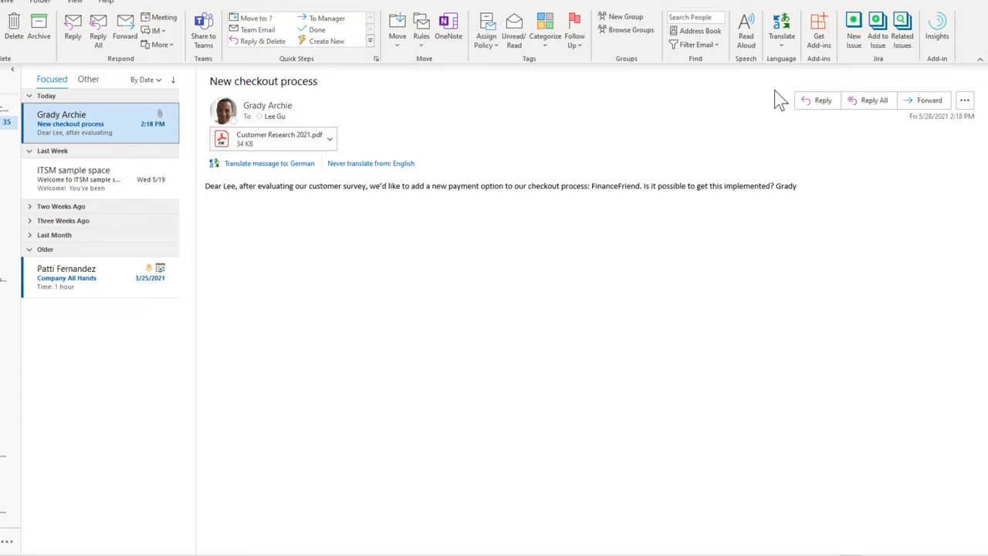
Create a Jira issue from the email in IT-PROJECT (ITPRO), shared with the company.
left_click(852, 35)
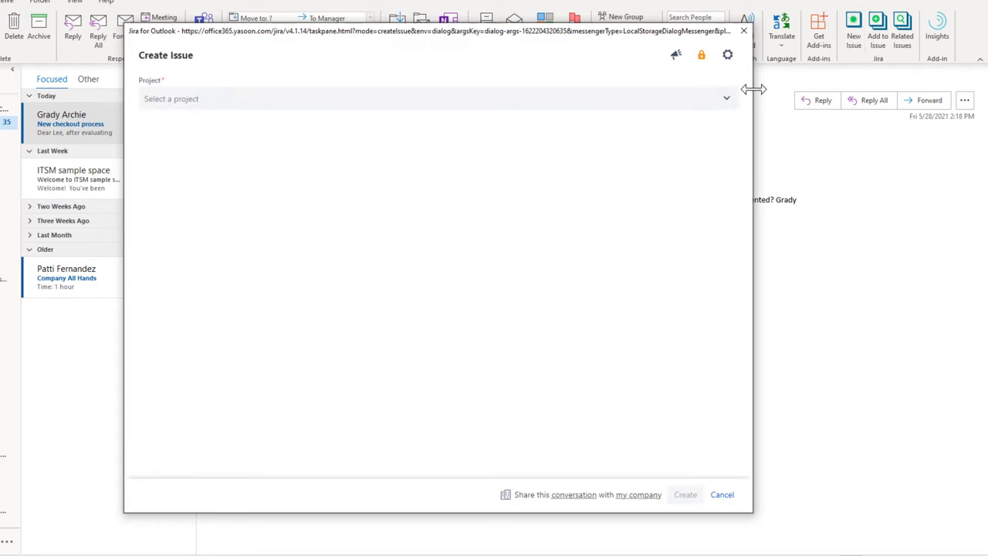
left_click(726, 100)
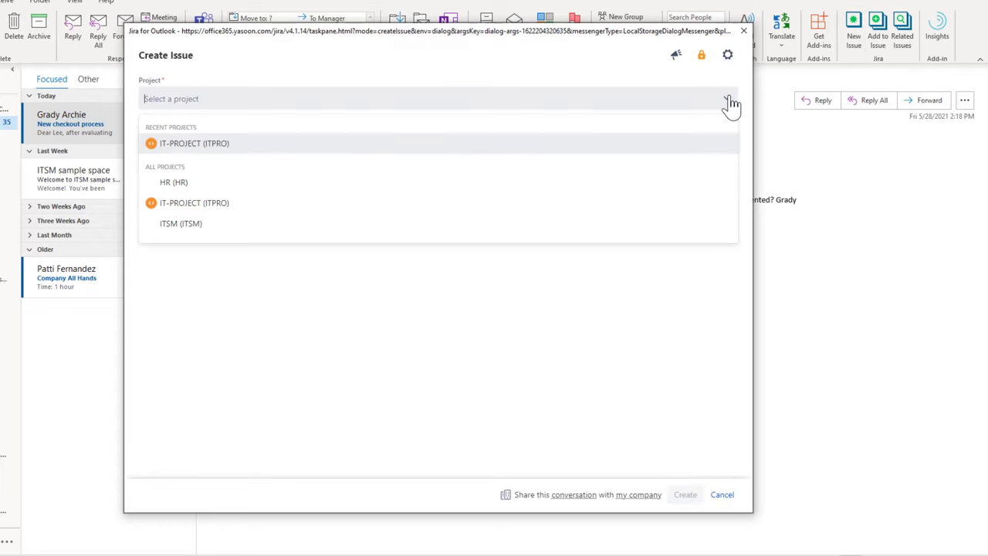
left_click(558, 144)
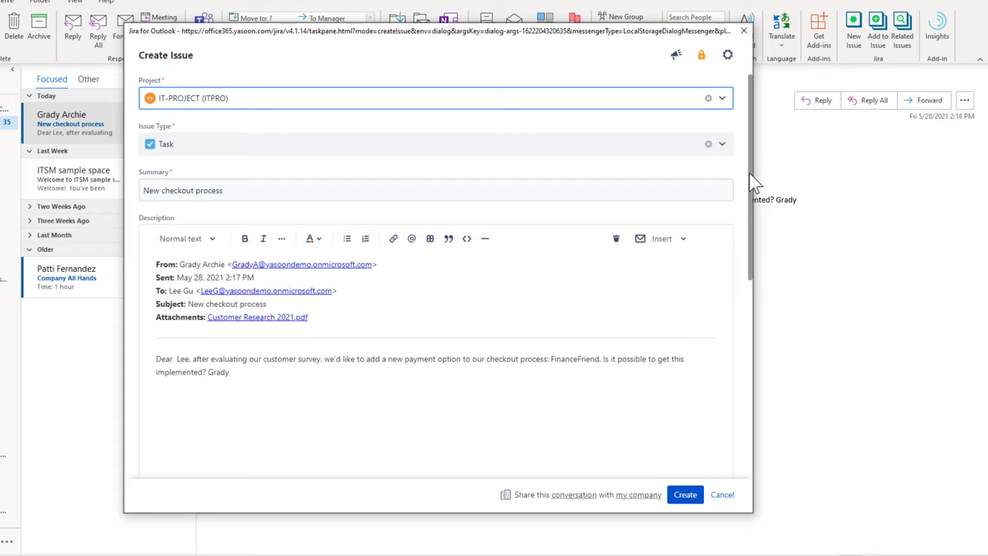
left_click_drag(755, 183, 737, 407)
left_click(580, 496)
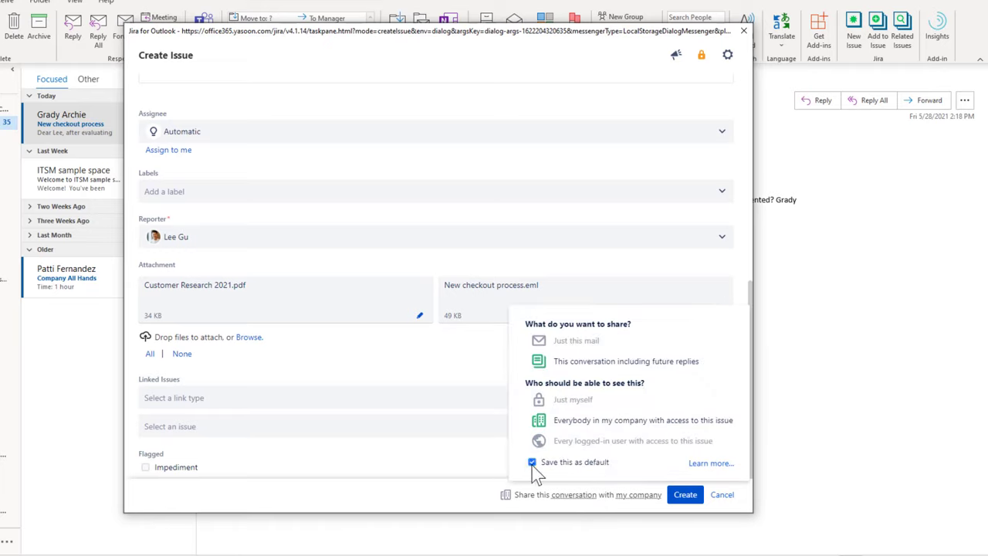
left_click(677, 497)
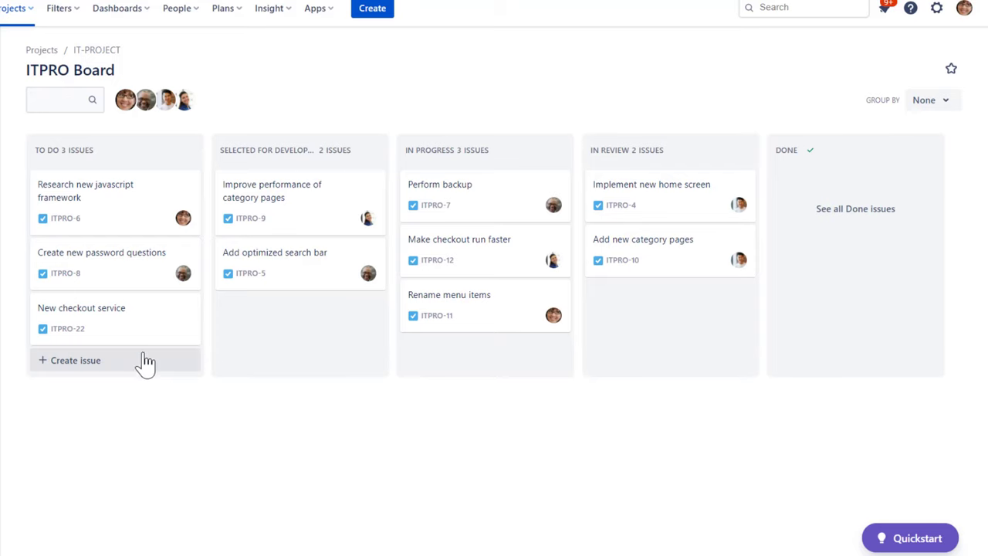
Open the New checkout service card (ITPRO-22) and assign it to yourself.
left_click(135, 329)
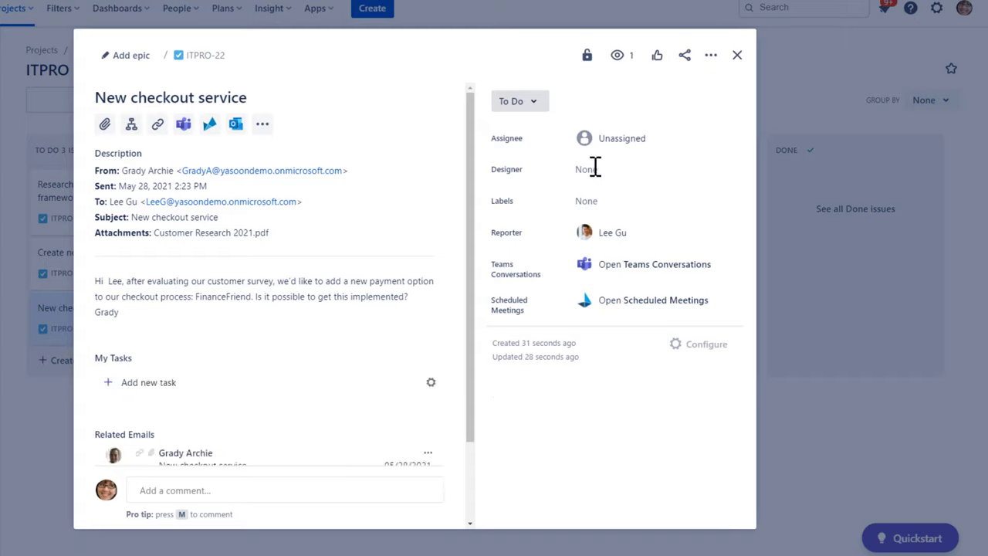
left_click(606, 138)
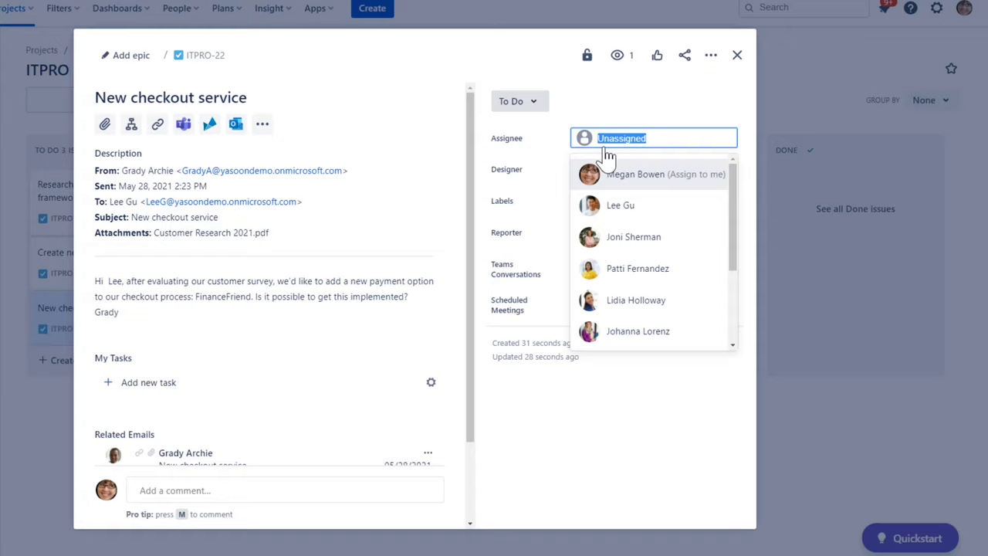
left_click(610, 176)
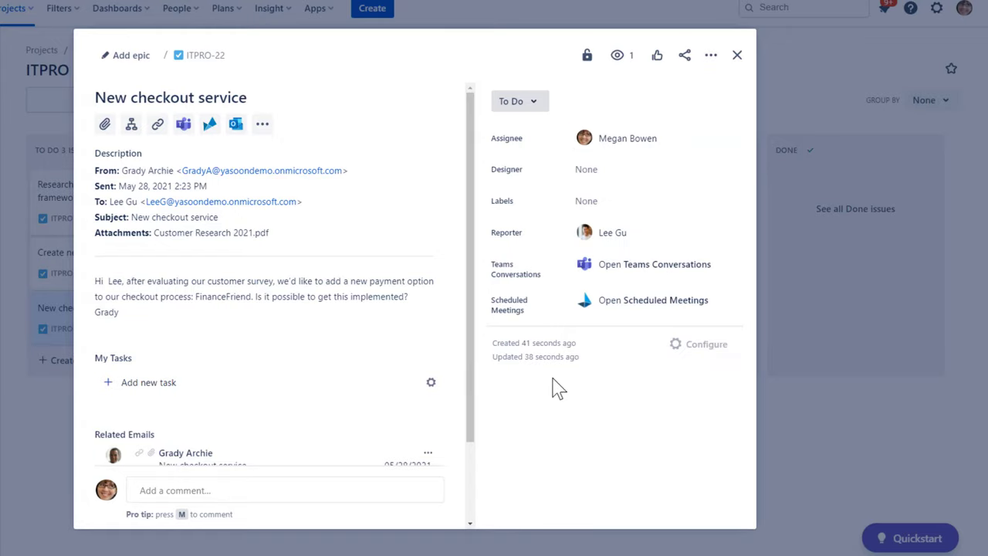
Send a colleague a Teams chat from ITPRO-22 asking whether to involve design, then read their reply.
left_click(183, 125)
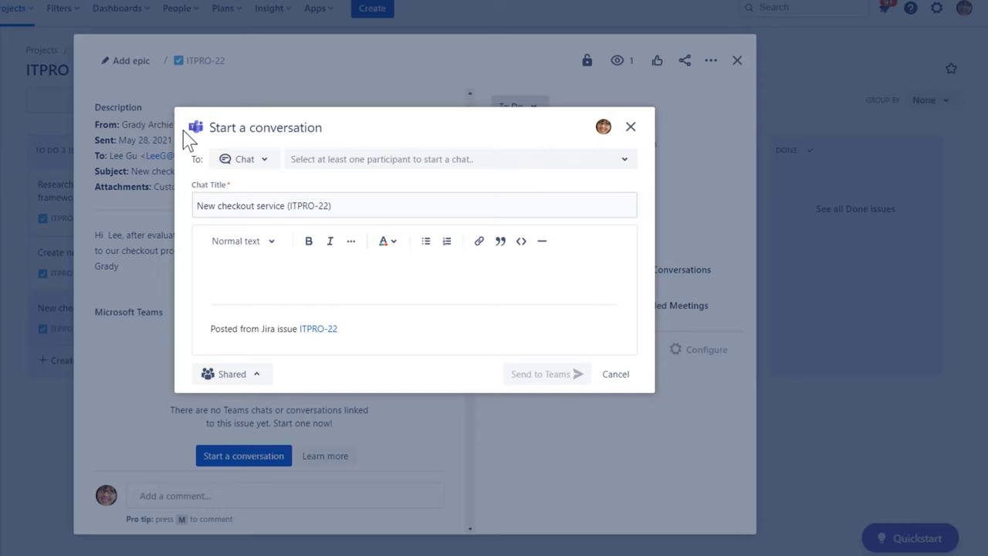
left_click(324, 161)
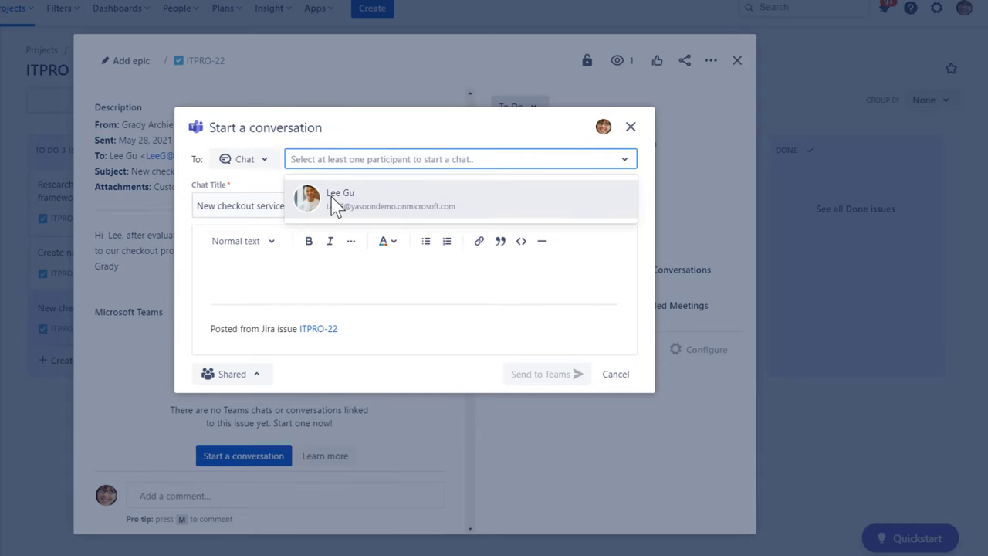
left_click(334, 204)
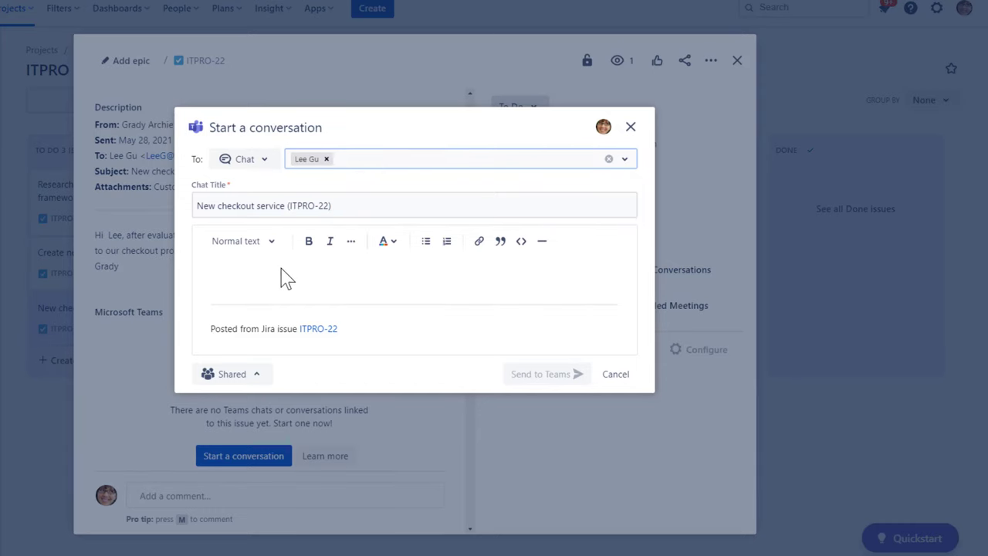
left_click(230, 277)
type("Hi Lee, should I involve design, so we can spec it?")
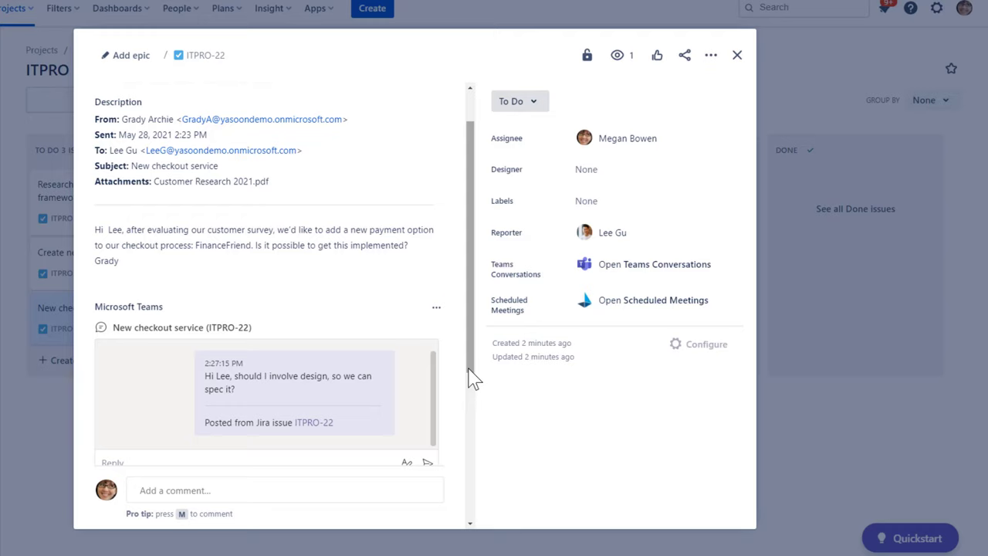
left_click_drag(469, 371, 469, 421)
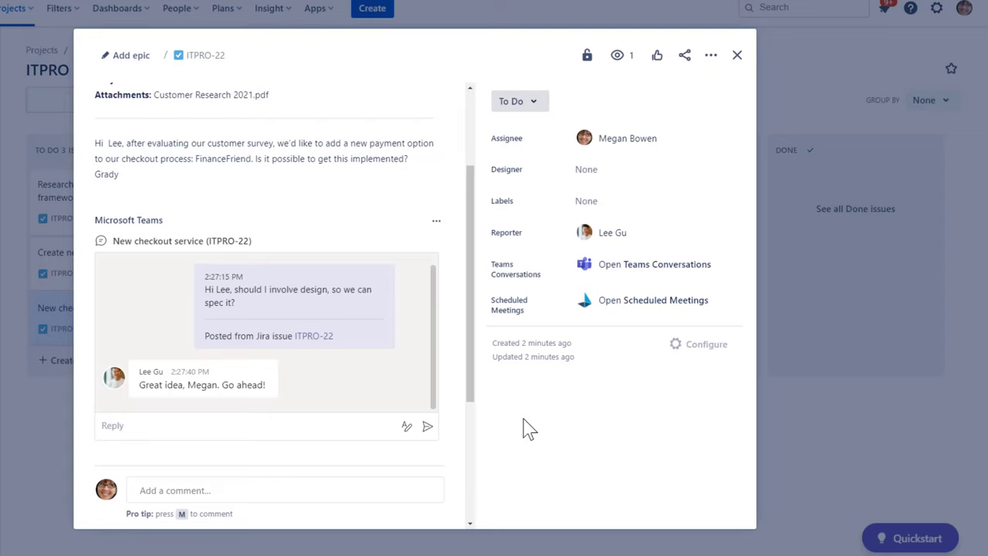
left_click_drag(471, 397, 475, 309)
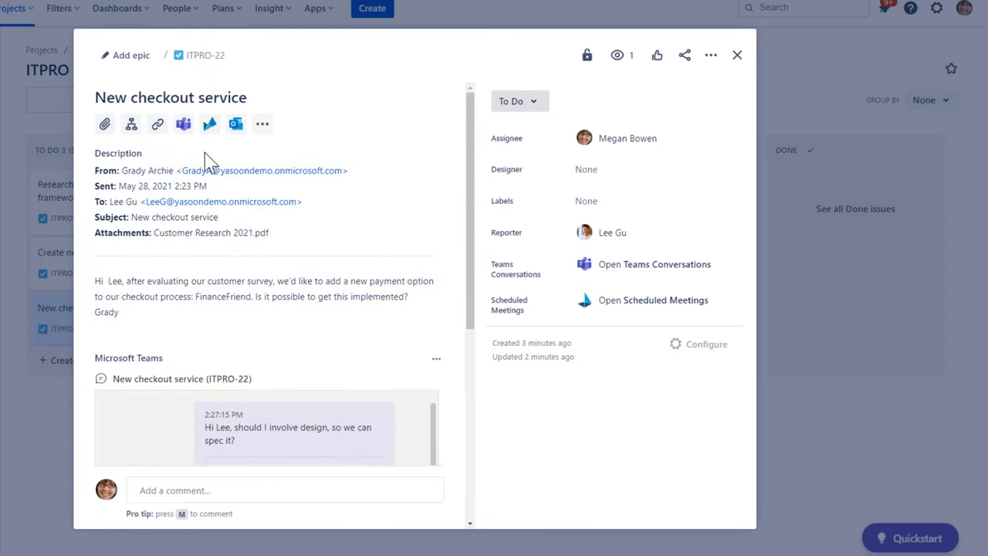
Post a request for UI help from ITPRO-22 to the Design > General Teams channel.
left_click(184, 125)
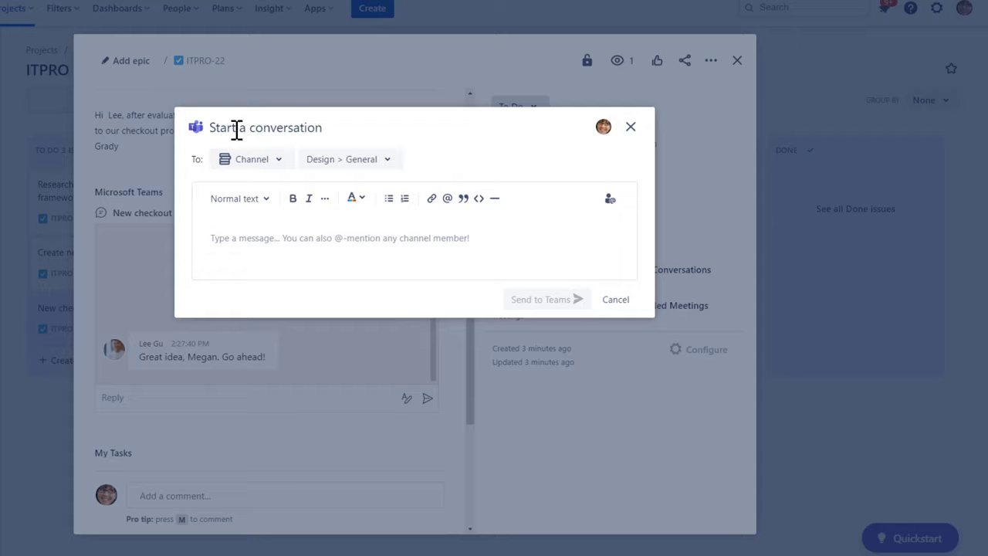
left_click(332, 161)
left_click(342, 195)
left_click(290, 238)
type("Hi designers, can you help us with the UI for this feature?")
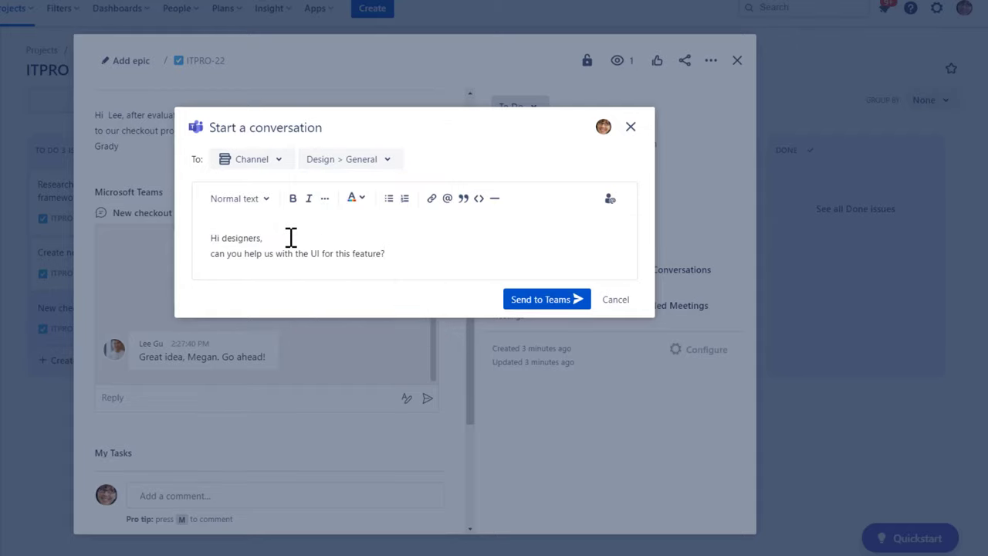
left_click(521, 304)
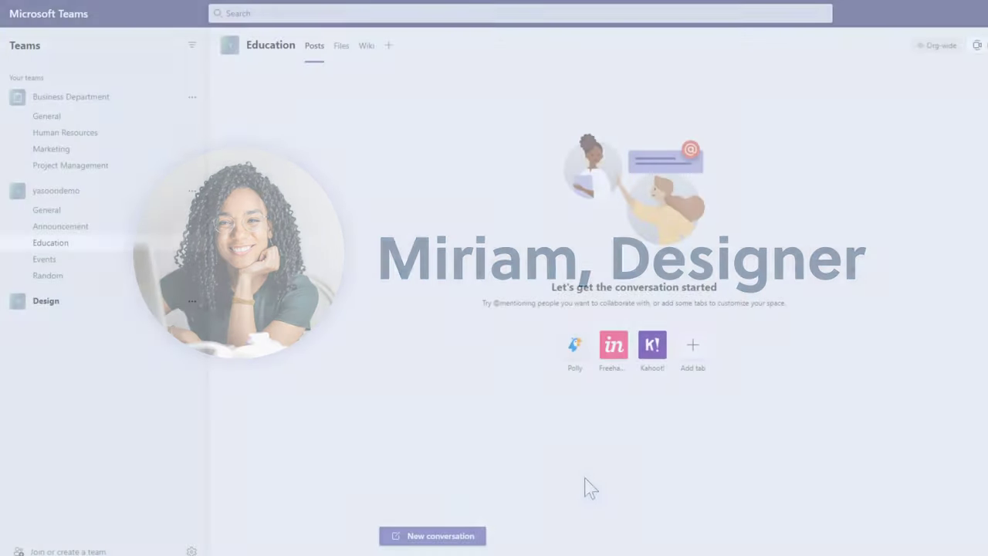
Reply to the Jira post in Design General, agreeing to help and asking for a meeting request.
left_click(53, 303)
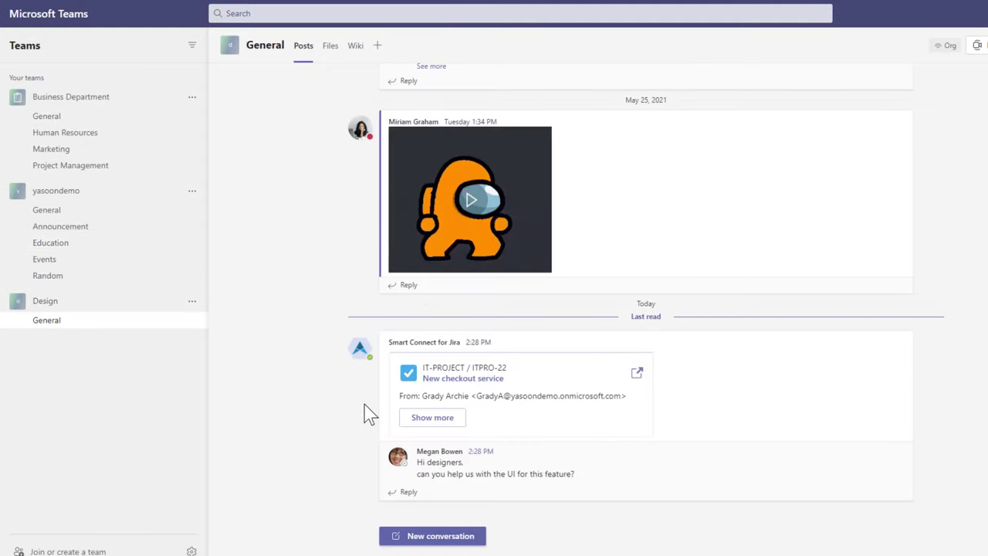
left_click(409, 494)
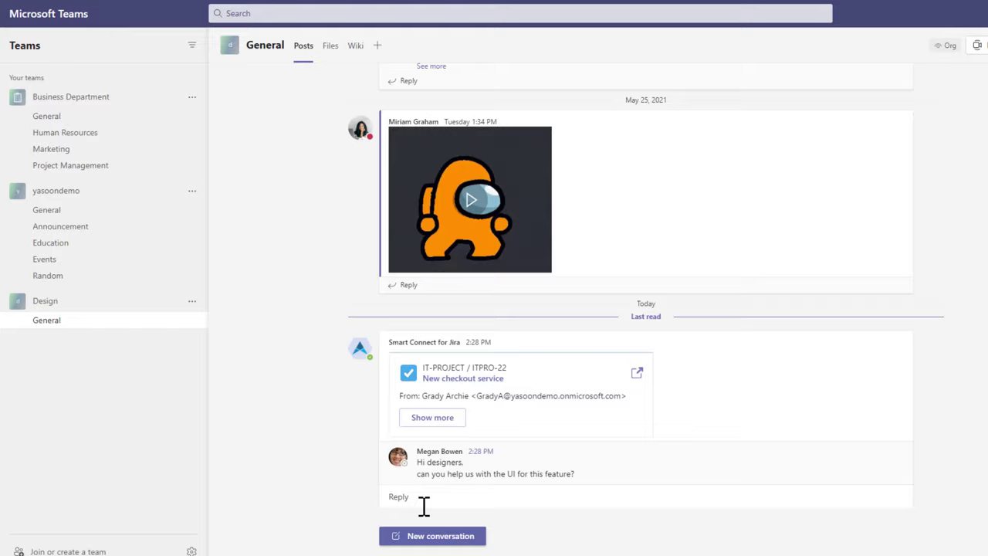
type("Sure thing Megan. You can count me in. Can you send me a meeting request to talk it through?")
key("Return")
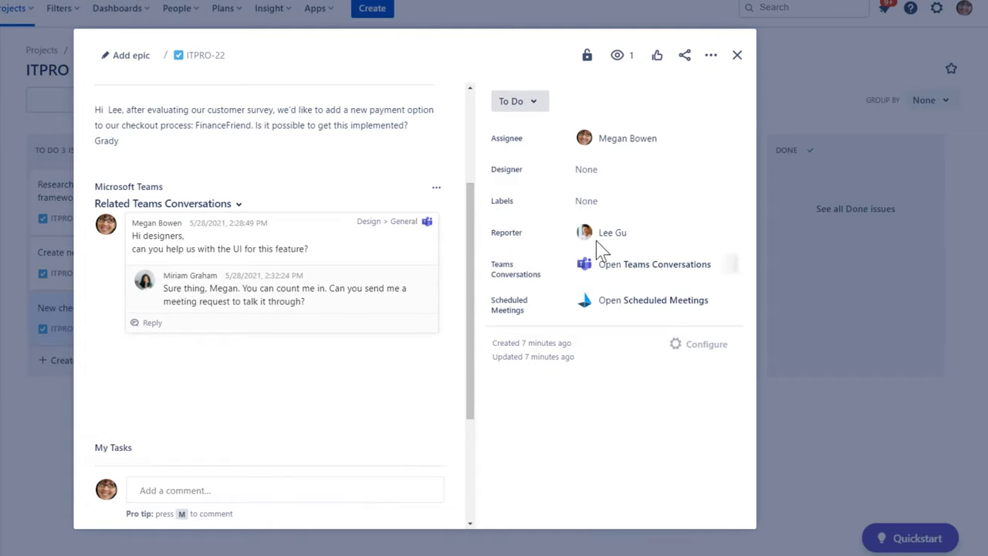
Set the replying colleague as the issue's Designer by searching 'mi'.
left_click(593, 170)
type("mir")
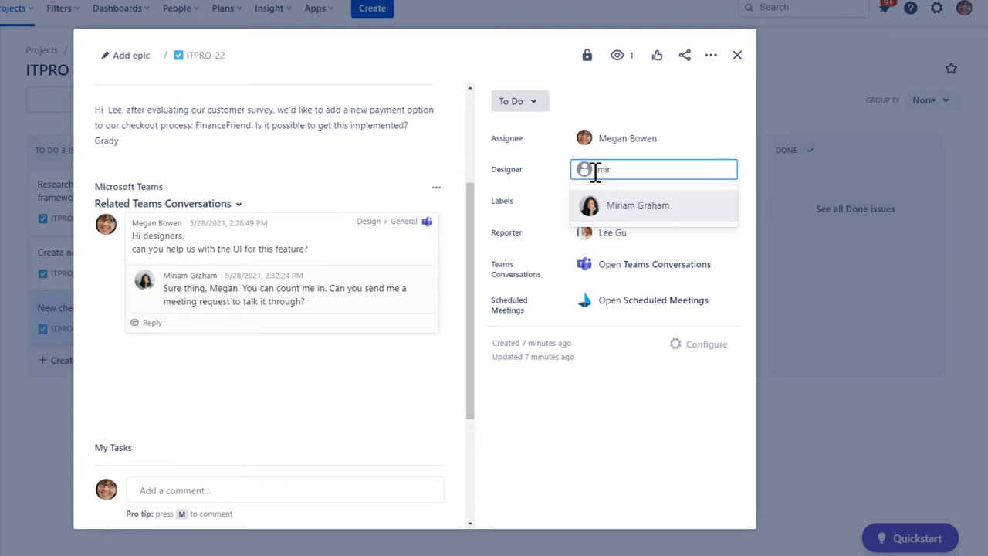
left_click(610, 214)
left_click_drag(471, 296, 475, 182)
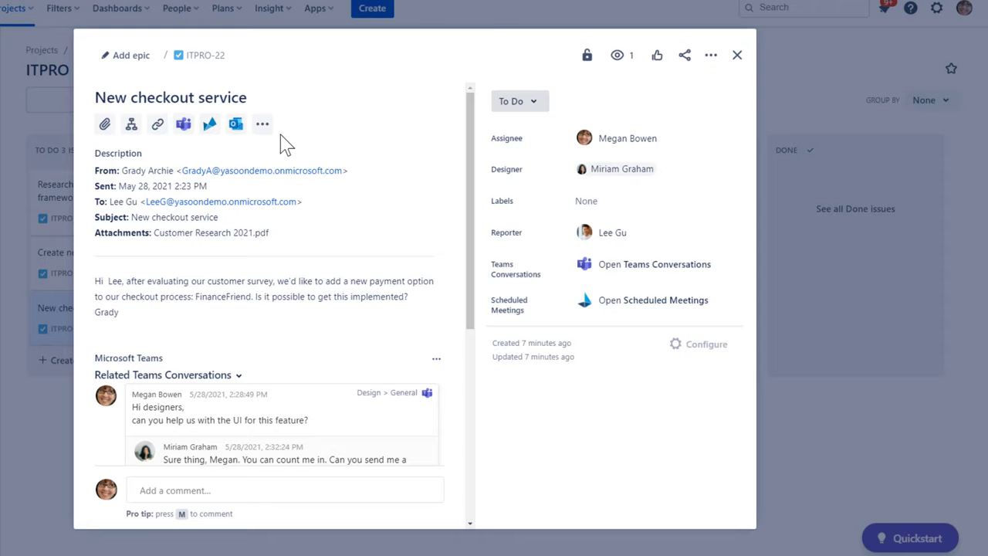
Add Outlook Availabilities to the issue to list suggested Tuesday meeting slots.
left_click(263, 124)
left_click(287, 164)
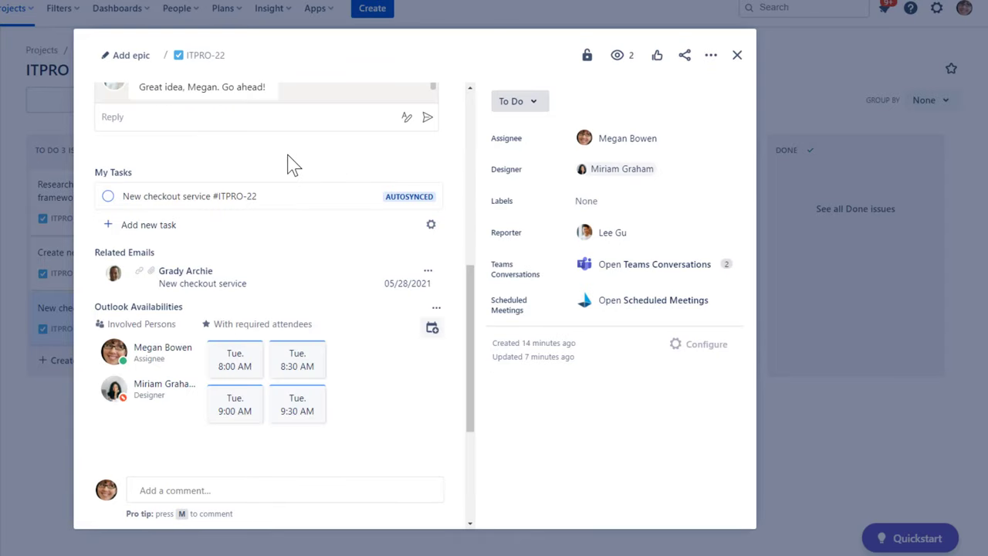
left_click_drag(473, 284, 470, 320)
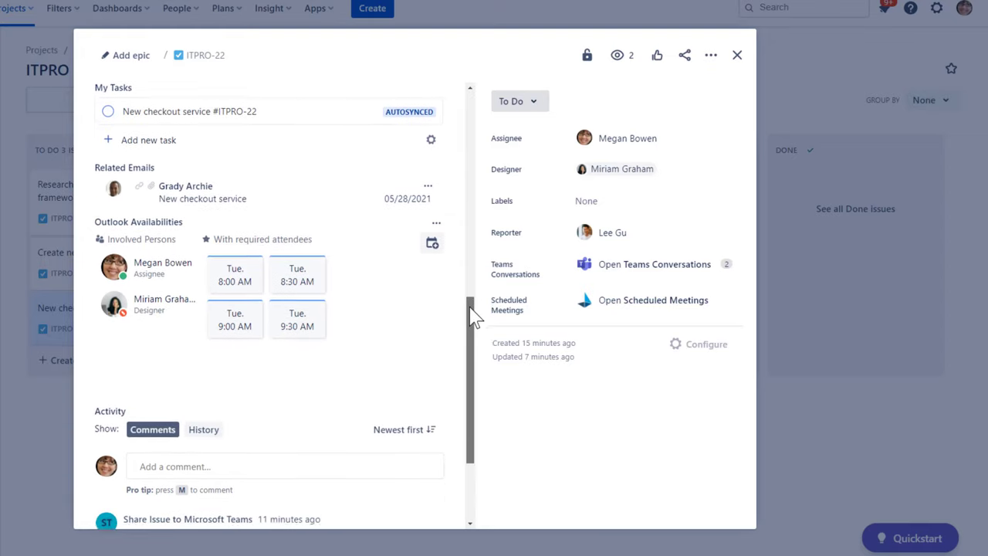
Book the Tuesday 6/1/2021 8:30 AM slot with the comment 'UI FinanceFriend' and send the meeting.
left_click(309, 282)
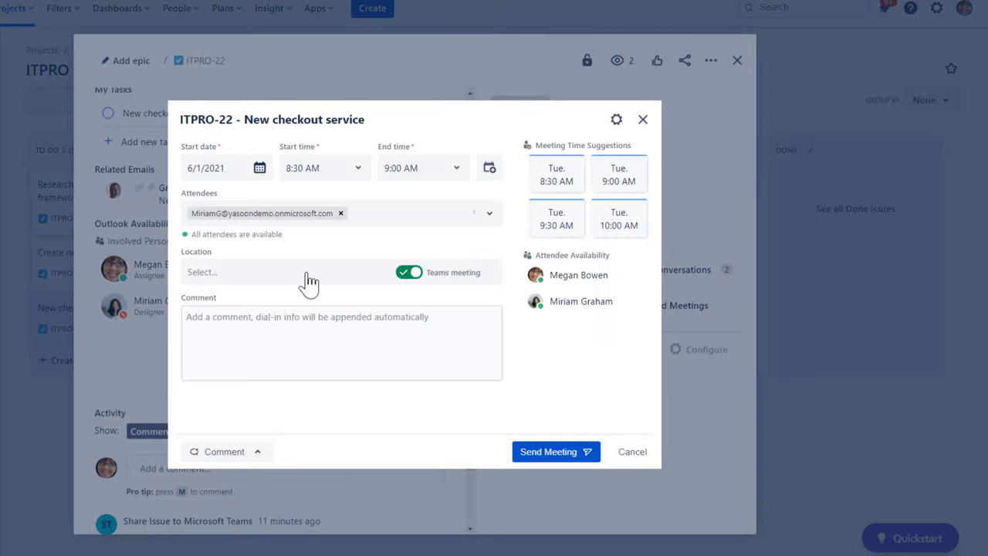
left_click(288, 328)
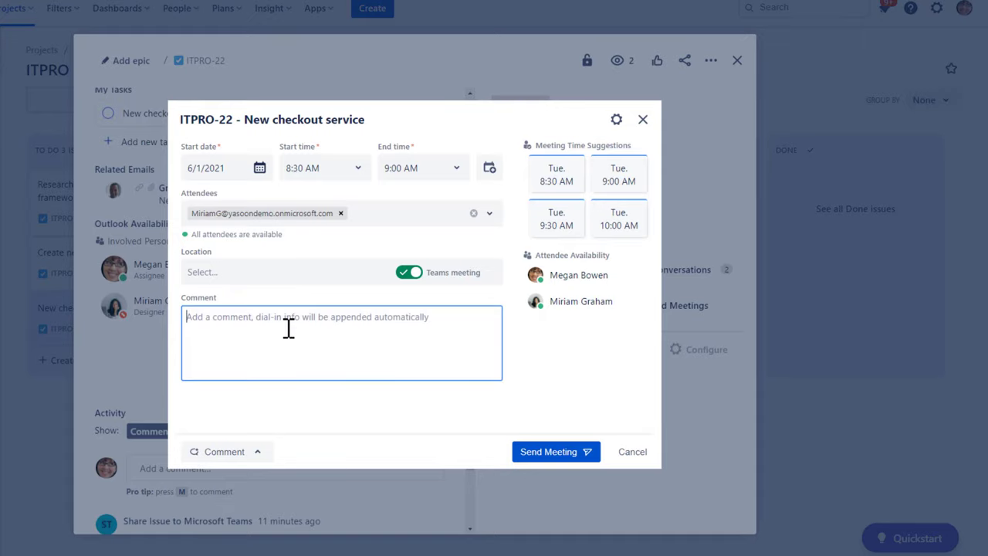
type("UI FinanceFriend")
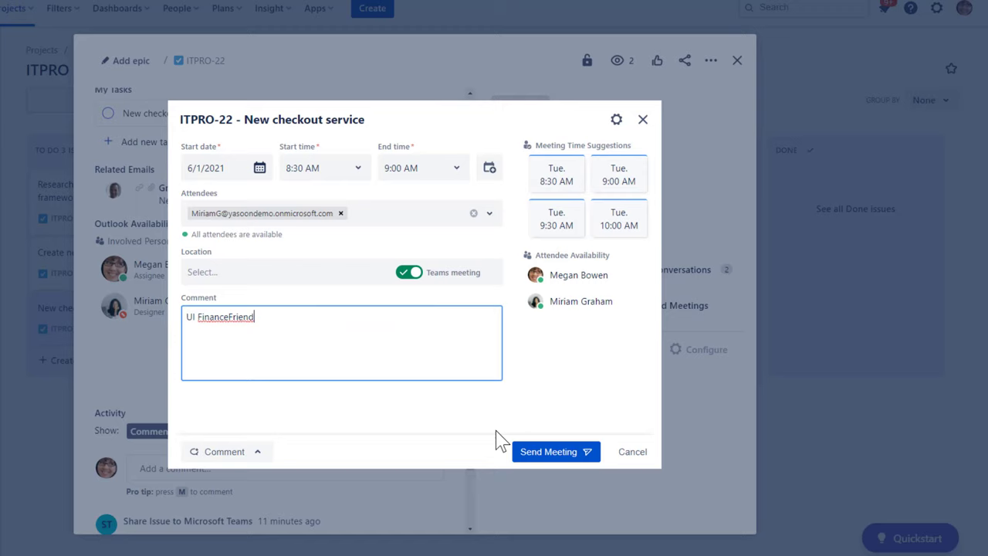
left_click(522, 457)
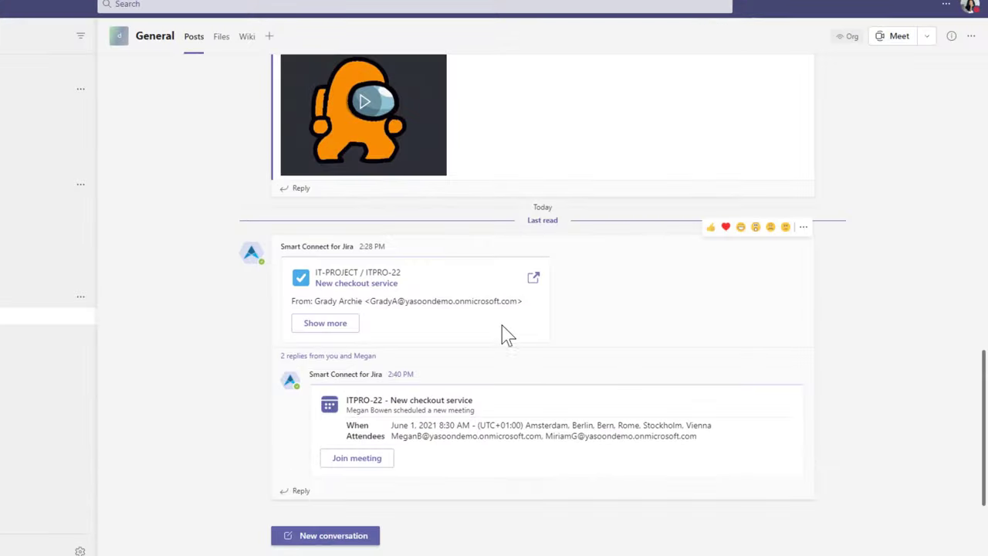
Reply in the meeting thread promising to review the FinanceFriend UI kit.
left_click(299, 491)
type("Thanks Megan! I will have a look at the FinanceFriend UI kit beforehand.")
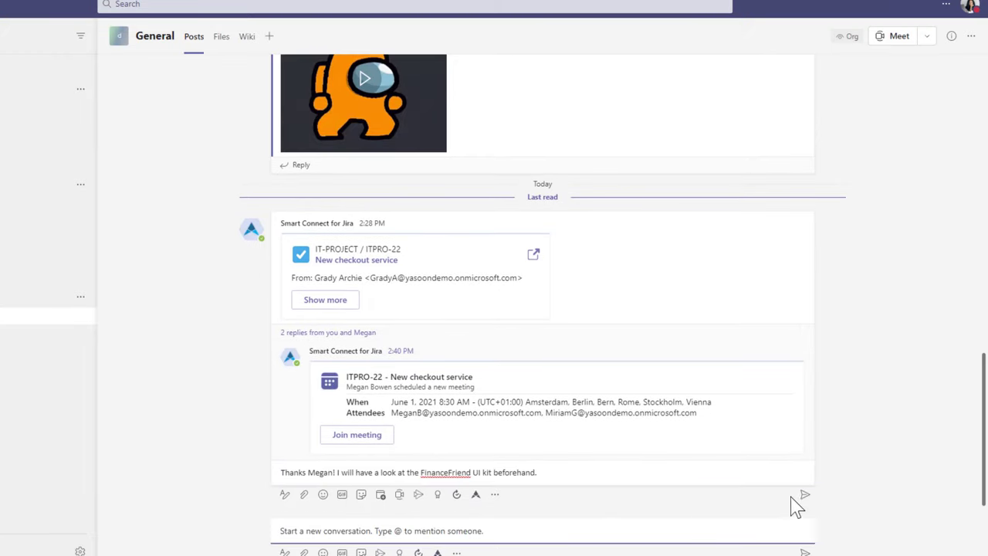
left_click(804, 494)
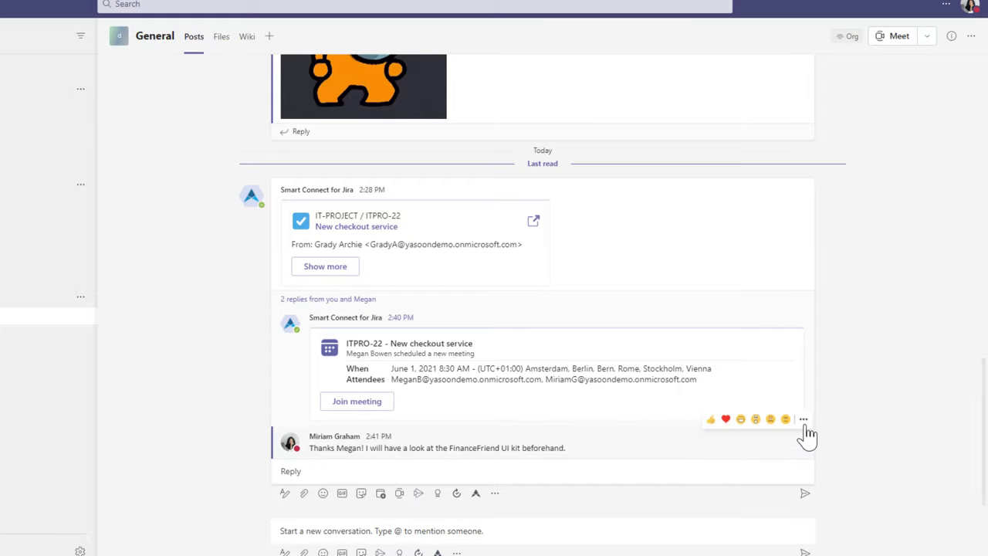
Start a new Jira issue from that reply via More actions > Create new Jira issue.
left_click(804, 420)
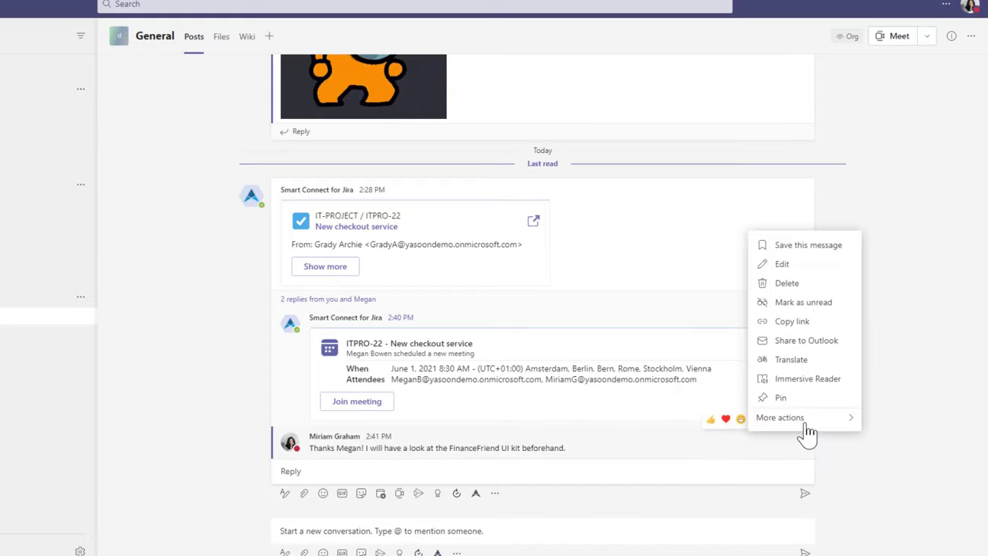
mouse_move(803, 423)
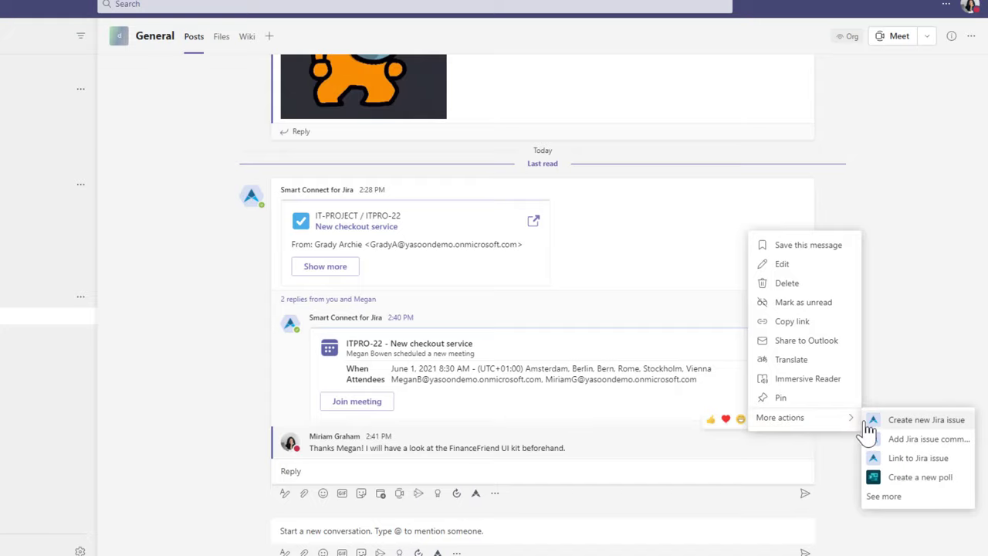
left_click(892, 423)
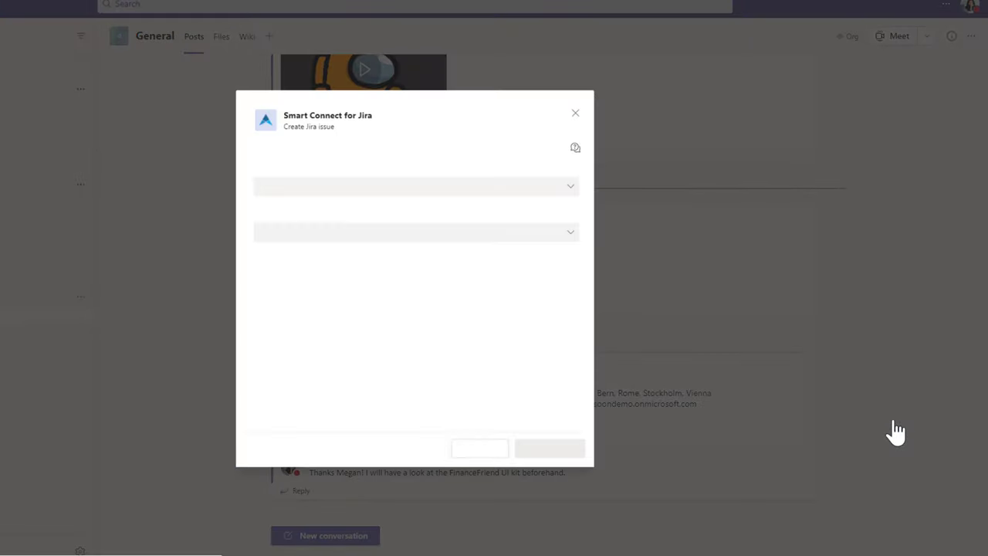
Set the new issue to project IT-PROJECT, type Sub-Task, parent ITPRO-22.
left_click(571, 188)
left_click(489, 217)
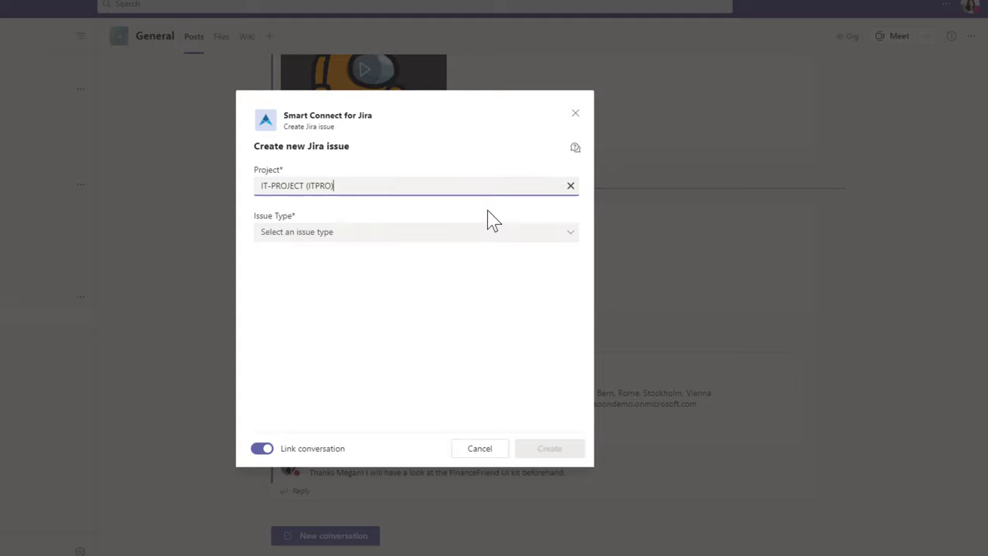
left_click(575, 241)
left_click(500, 293)
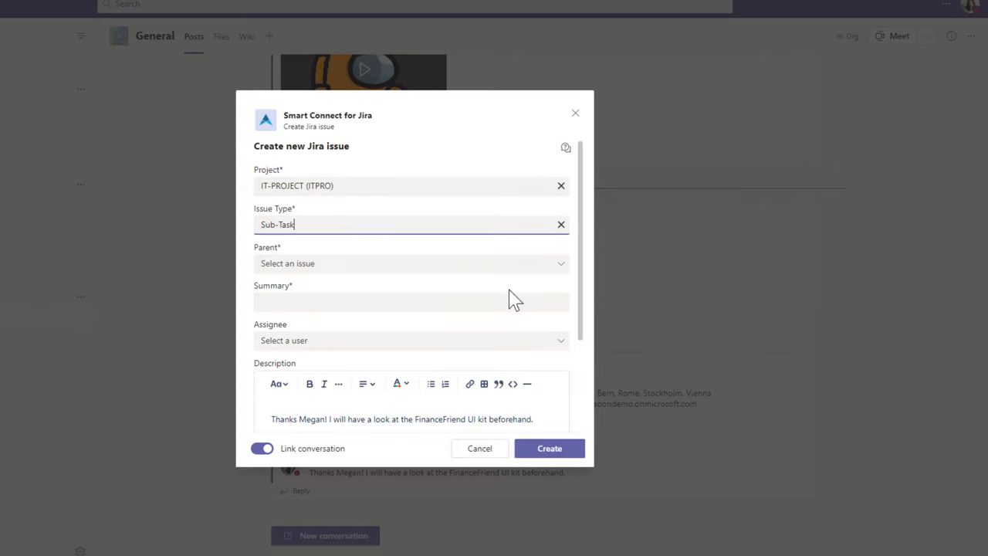
left_click(562, 265)
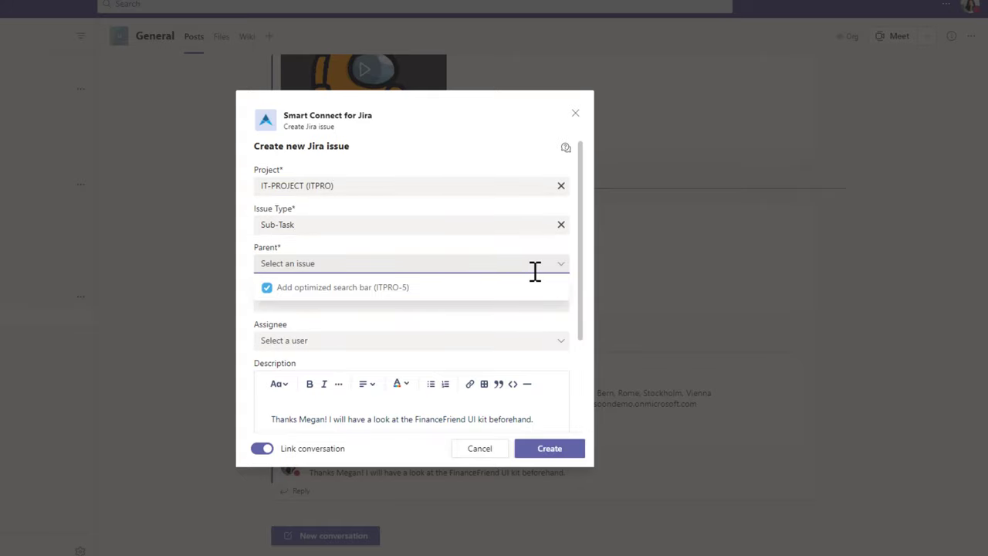
left_click(494, 304)
Create the 'UI Kit FinanceFriend' sub-task assigned to the designer, without linking the conversation.
scroll(552, 290, "down", 1)
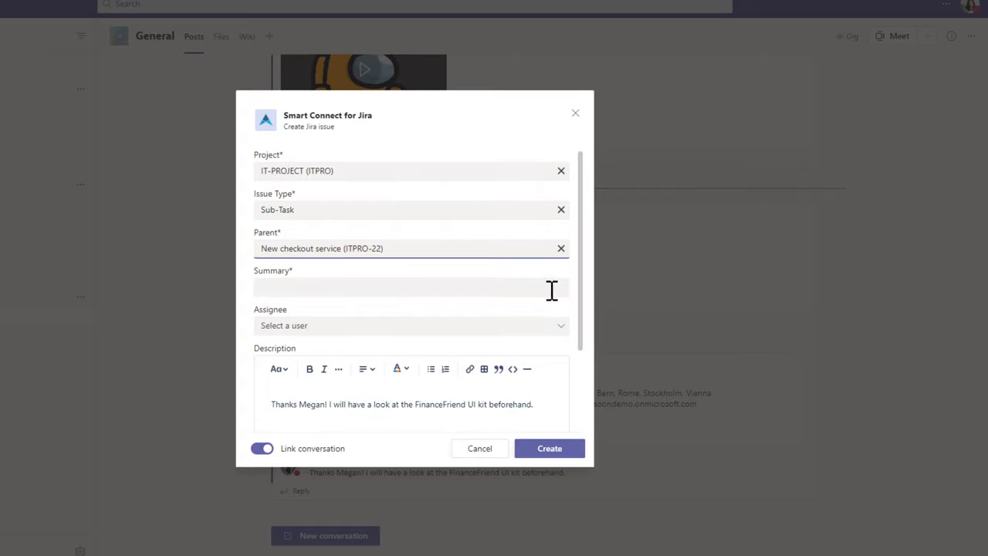
left_click(552, 290)
type("UI Kit FinanceFriend")
left_click(386, 325)
left_click(359, 348)
scroll(580, 355, "down", 1)
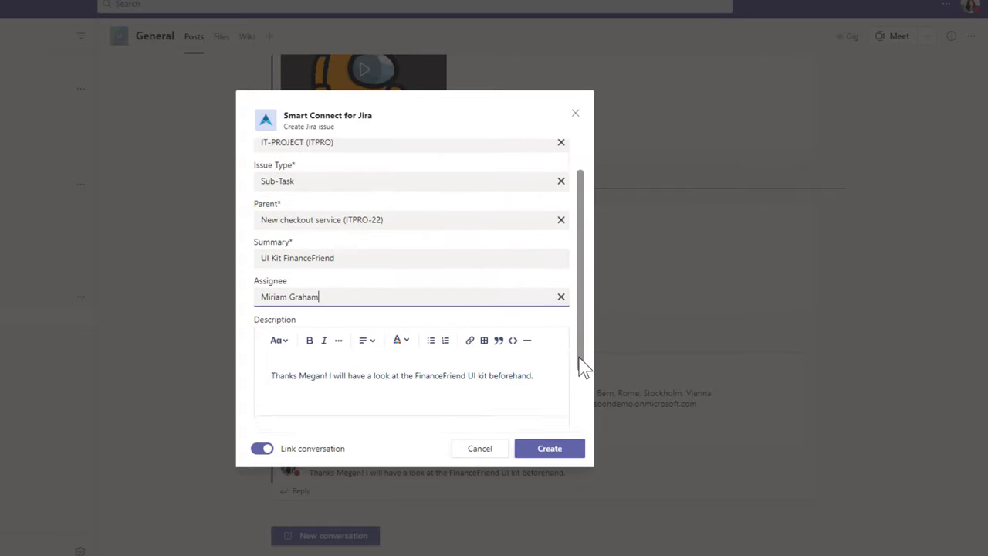
left_click_drag(583, 367, 583, 439)
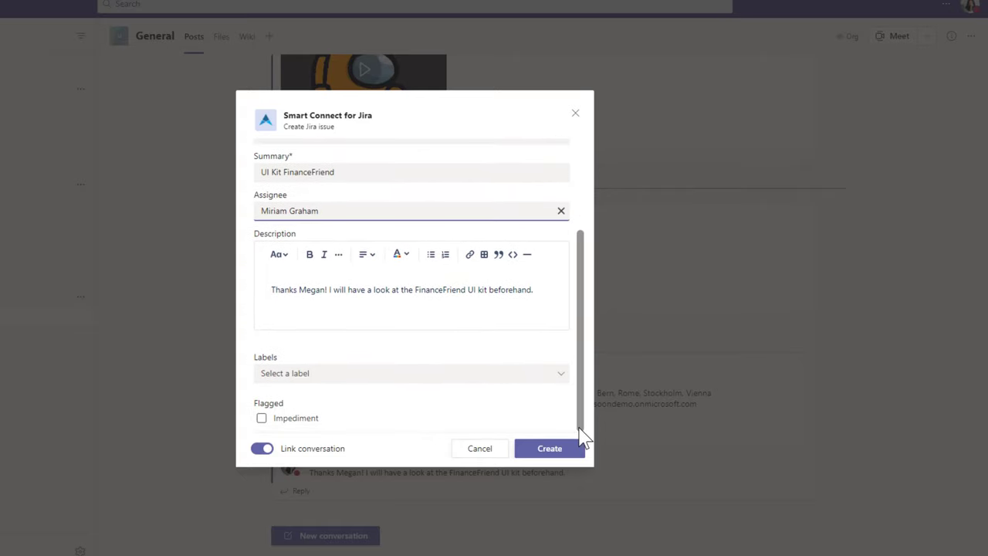
left_click(265, 450)
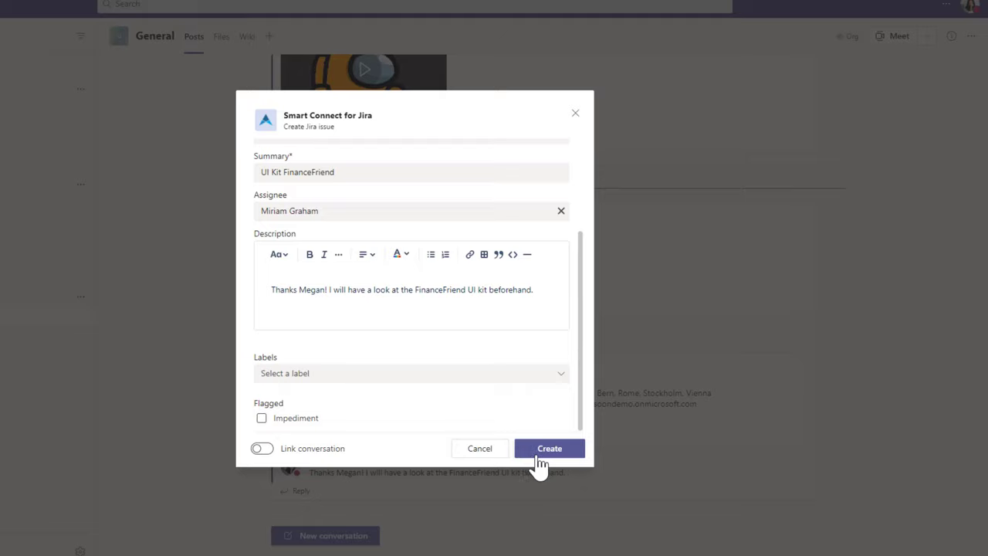
left_click(544, 451)
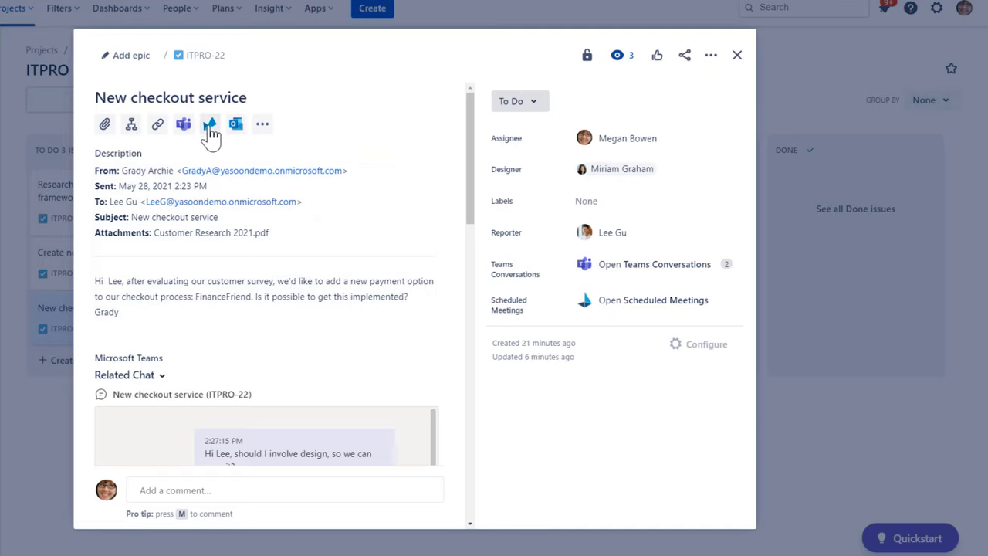
Add 'Verify API compatibility' from the saved suggestions as a new task in ITPRO-22's My Tasks.
left_click(210, 126)
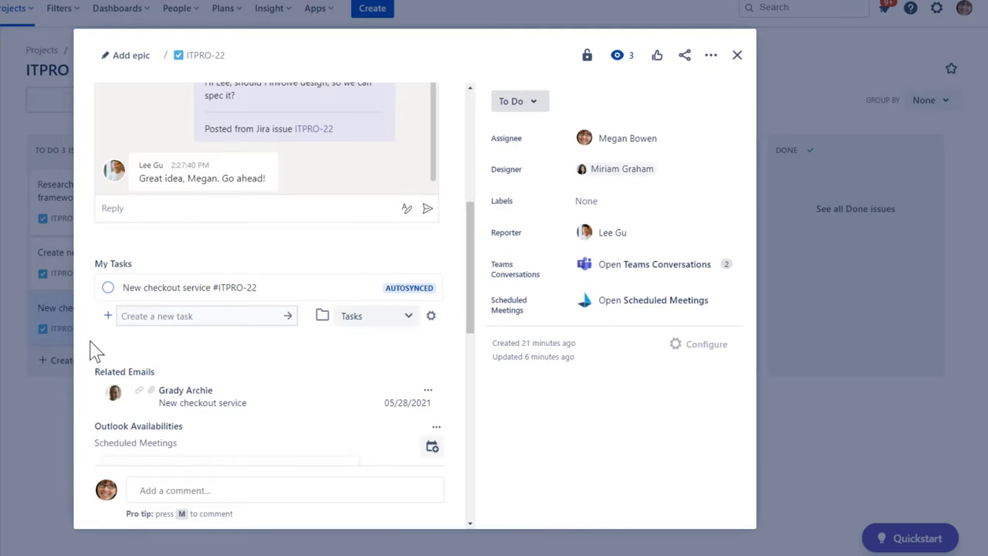
left_click(138, 317)
key("Down")
key("Return")
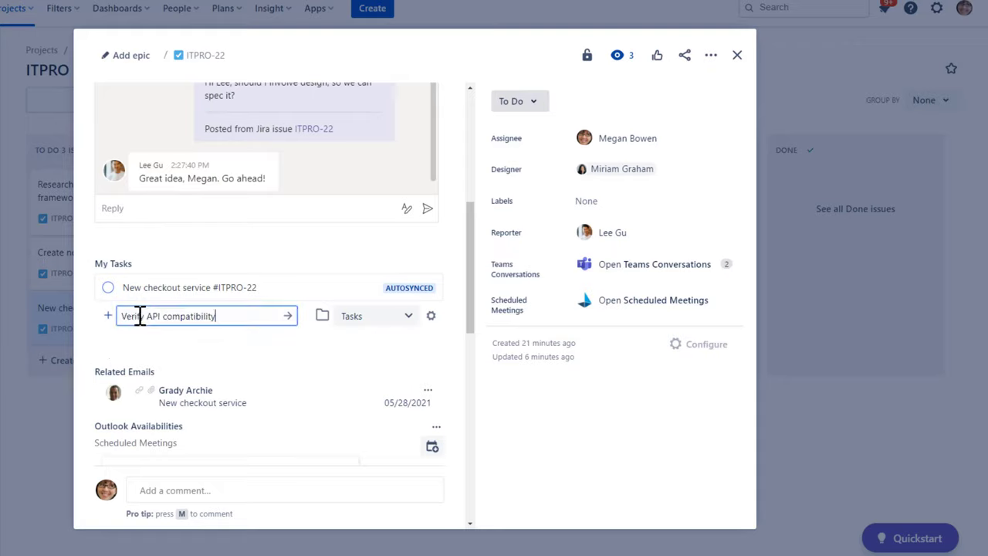
left_click(287, 316)
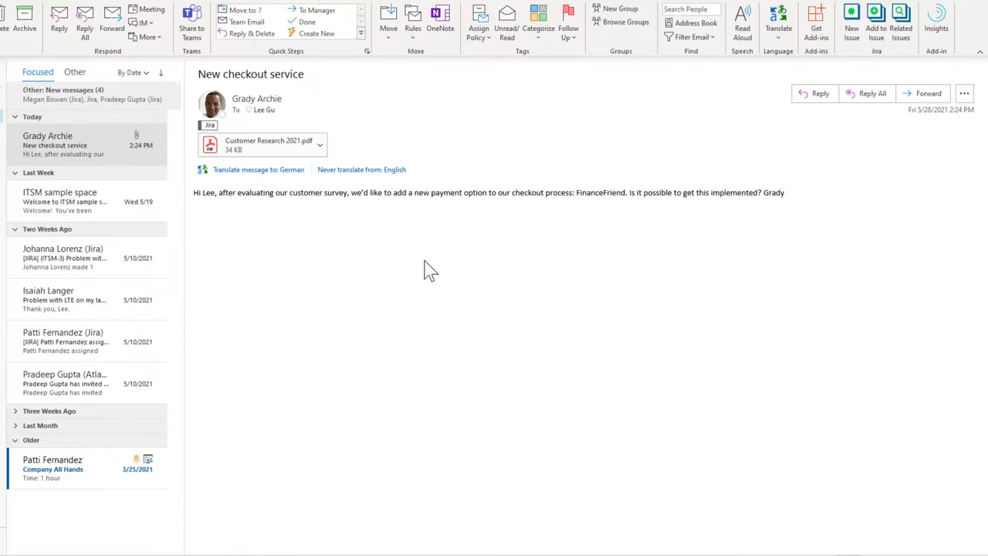
Show ITPRO-22's comments in the Outlook Jira sidebar via Related Issues.
left_click(904, 32)
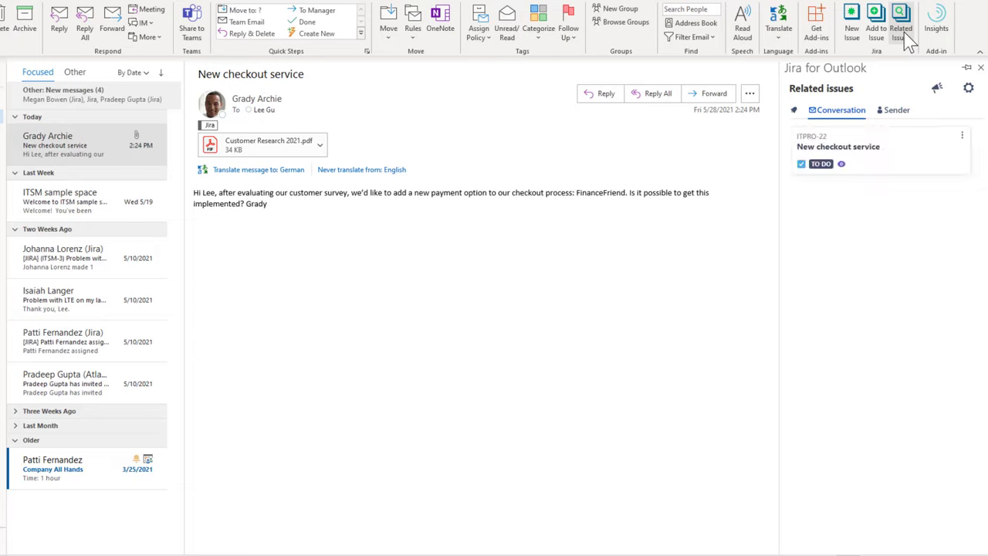
left_click(870, 153)
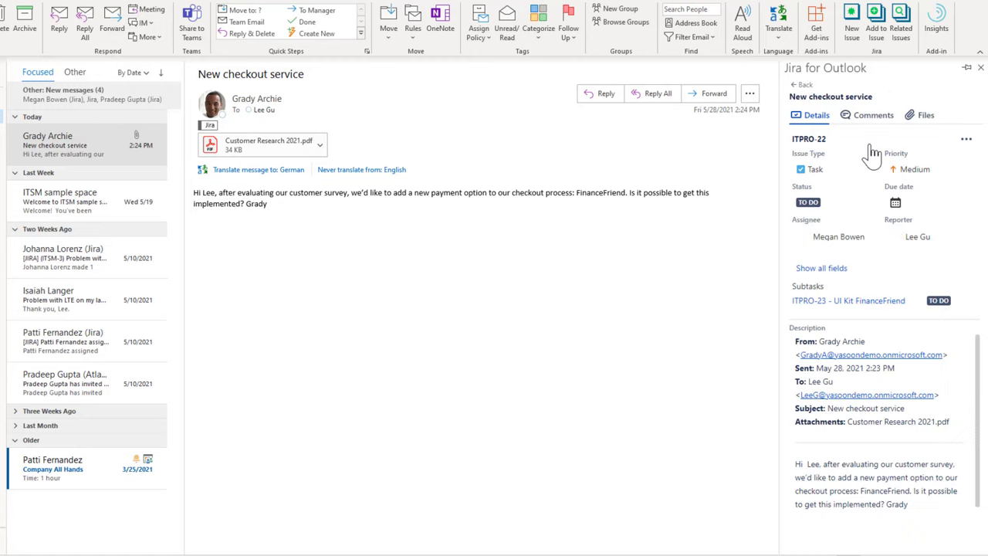
left_click(868, 121)
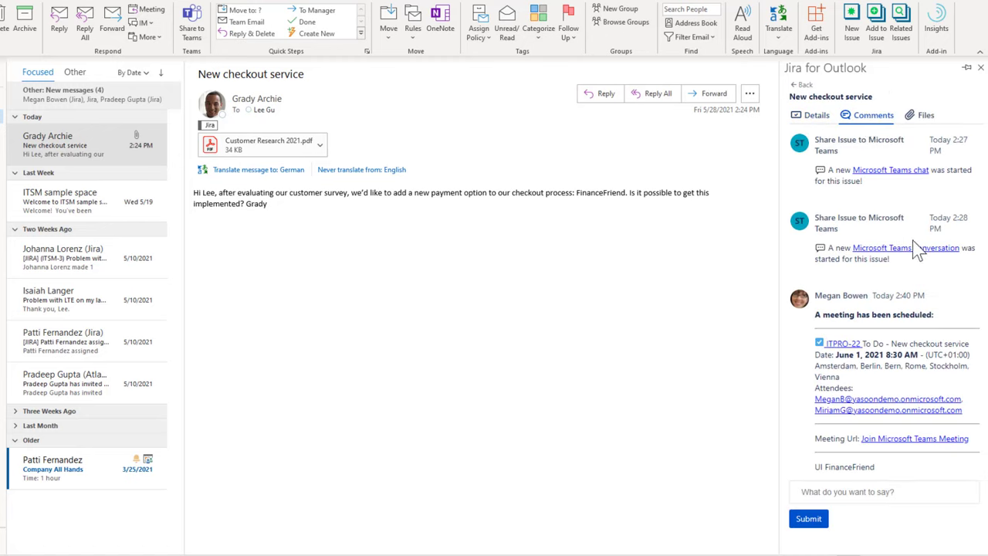
Open ITPRO-22 in the browser and preview its related 'New checkout service' email.
left_click(850, 346)
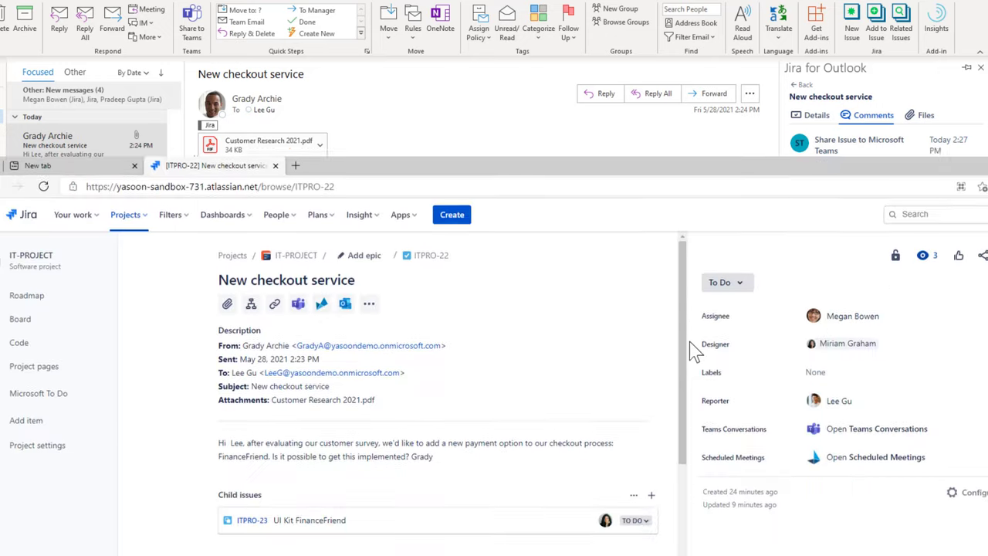
left_click_drag(684, 143, 678, 278)
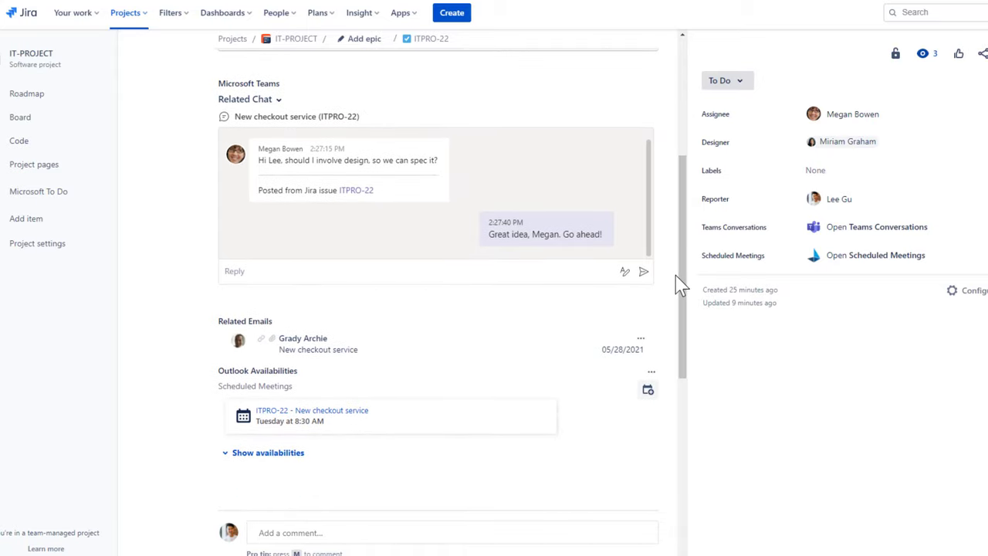
left_click(325, 352)
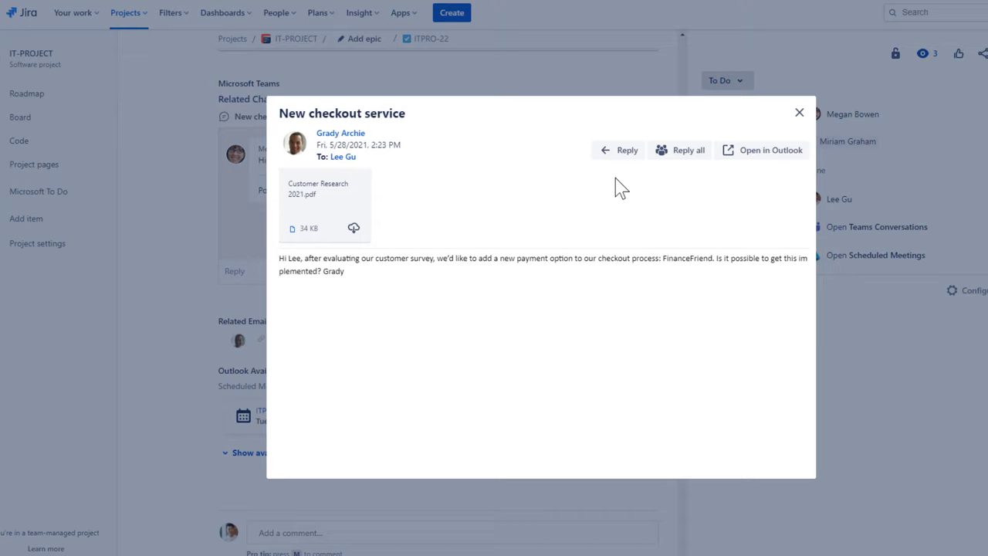
Reply 'We're on it. Sending the specs and timeline within the next days.', signed with the sender's name.
left_click(623, 155)
left_click(381, 304)
type("We're on it. Sending the specs and timeline within the next days. Lee")
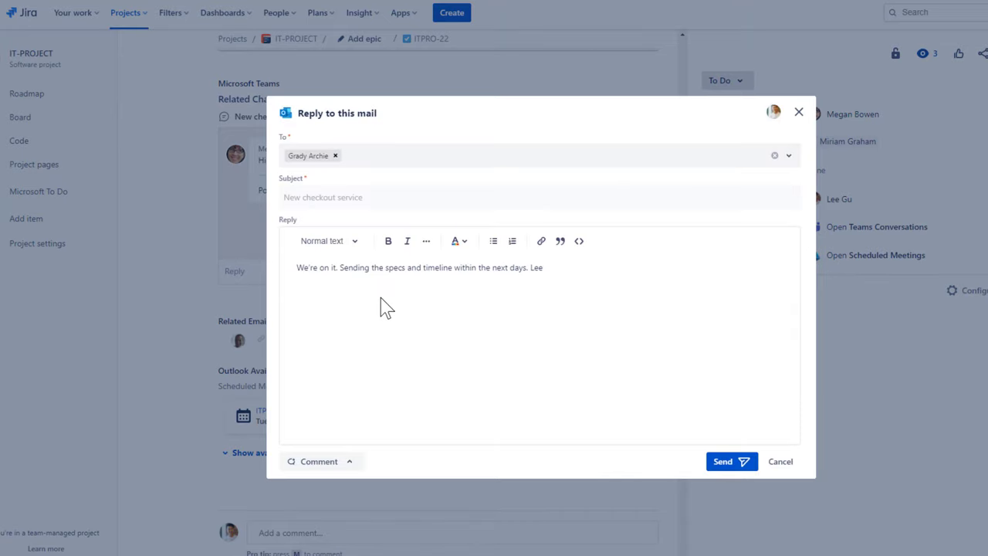
left_click(726, 464)
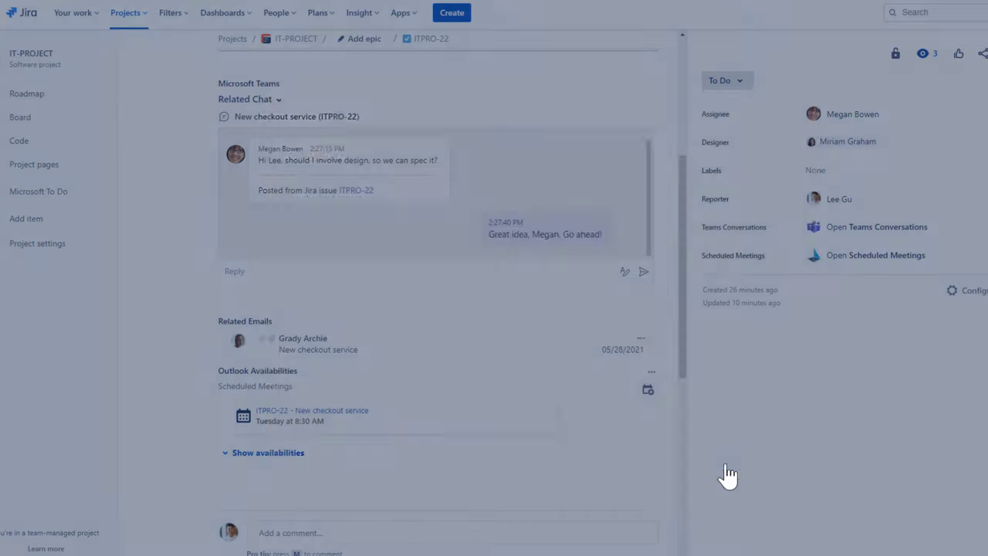